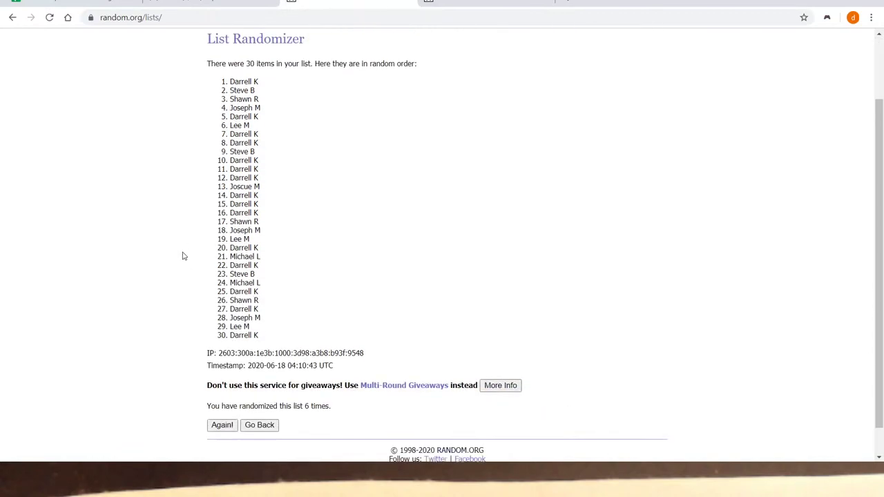
- Randomize the participant name list one more time and copy all 30 resulting names
click(221, 393)
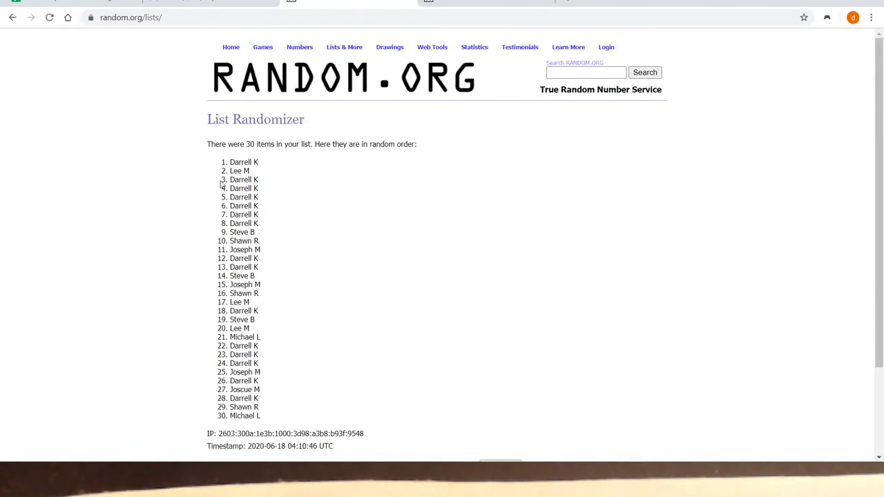
drag(227, 164, 269, 418)
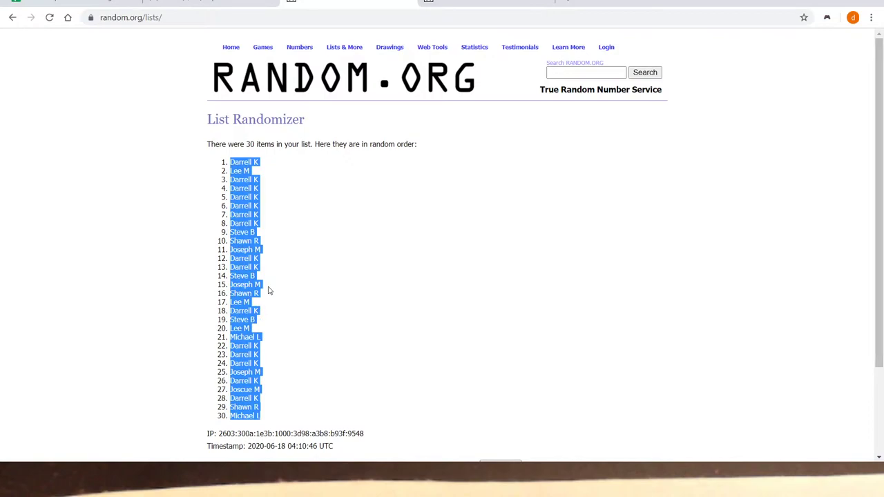
scroll(267, 293, down, 3)
drag(338, 379, 257, 374)
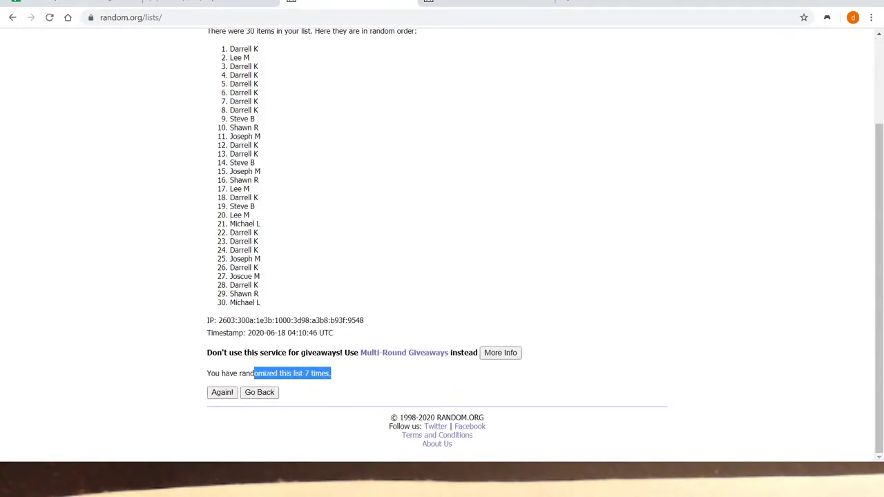
- In the Google Sheets spreadsheet, paste the randomized participant names over column B starting at B1
key(ctrl+Tab)
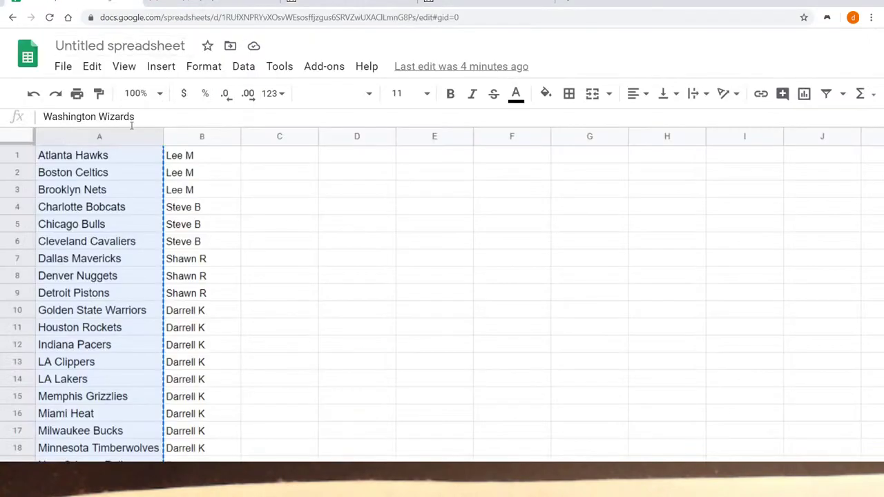
click(183, 157)
right_click(183, 158)
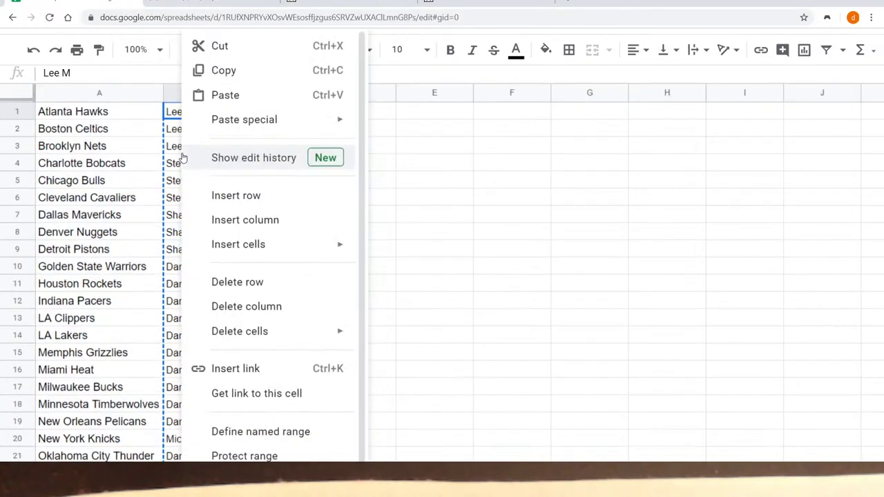
click(223, 96)
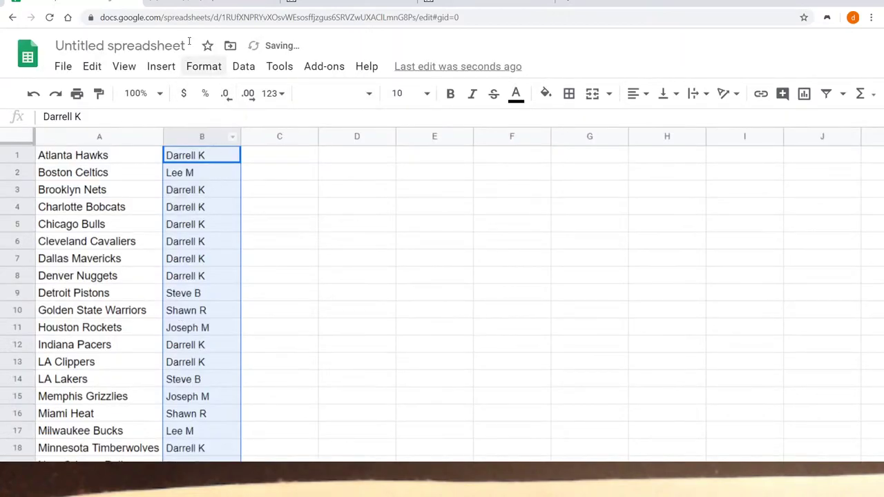
- Randomize the NBA team list seven times in the other RANDOM.ORG List Randomizer page
click(464, 5)
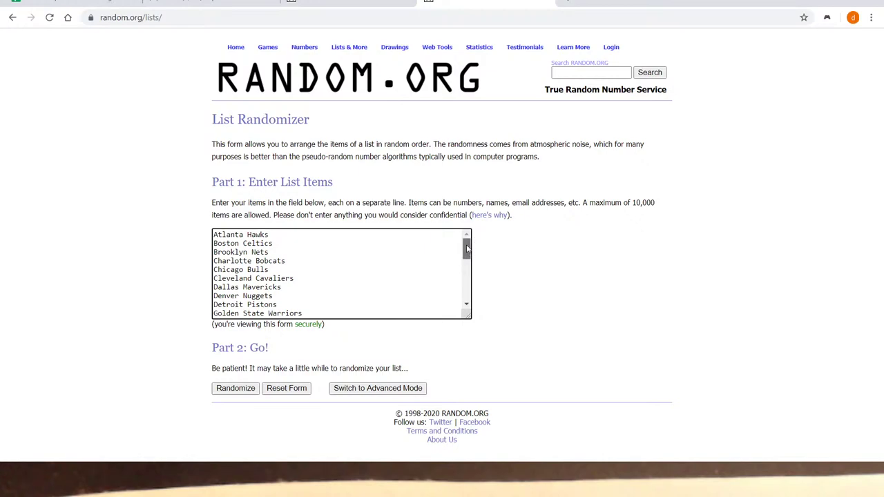
drag(467, 248, 471, 315)
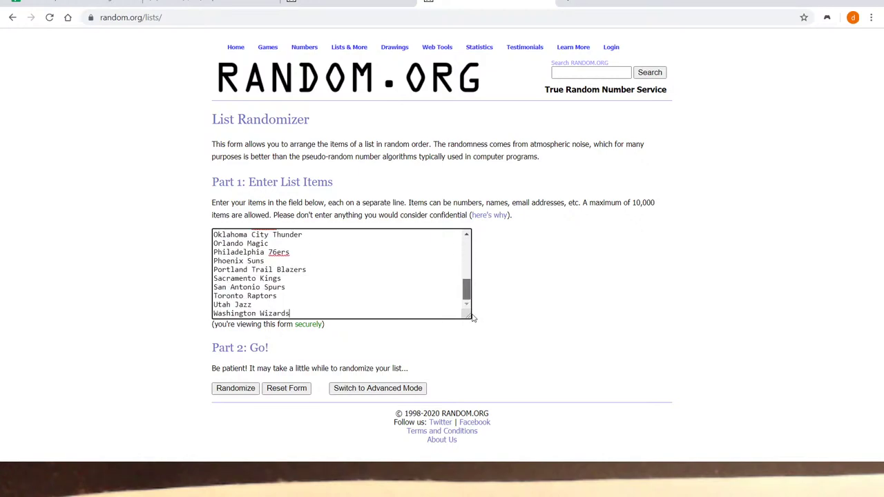
click(234, 389)
scroll(201, 284, down, 3)
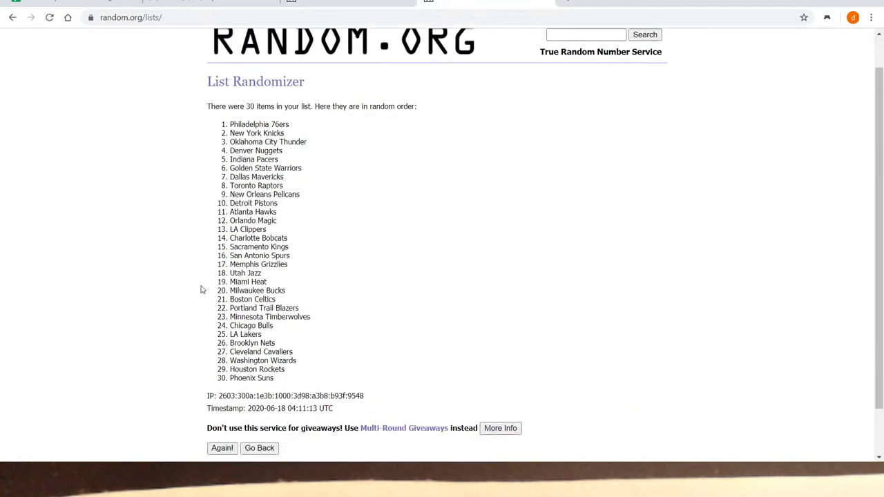
click(218, 392)
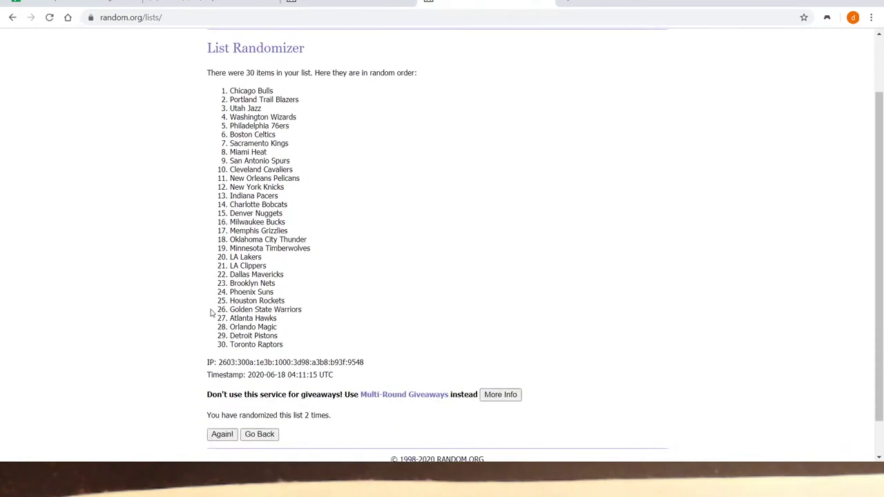
scroll(218, 393, down, 2)
click(221, 392)
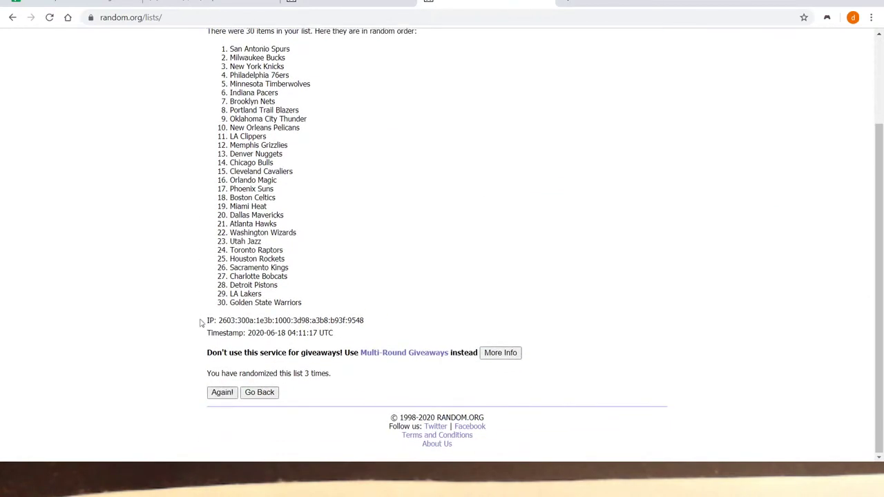
click(222, 393)
scroll(191, 292, down, 3)
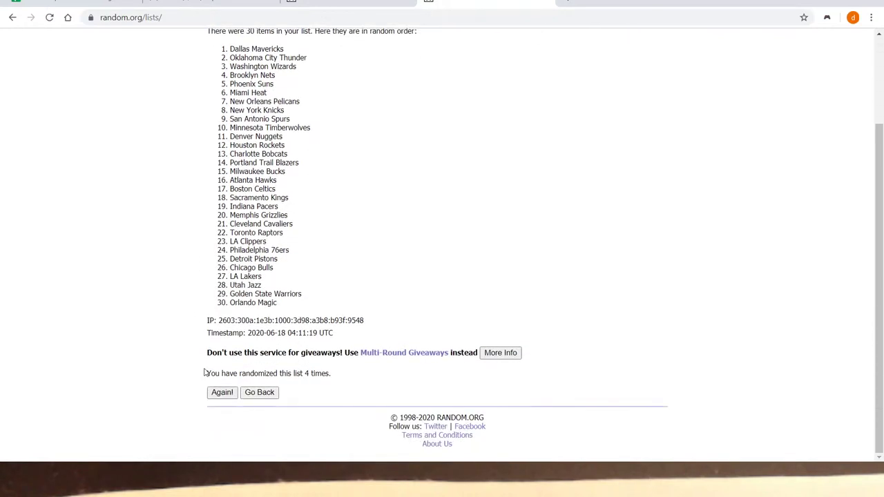
scroll(164, 246, down, 3)
click(222, 392)
scroll(166, 241, down, 3)
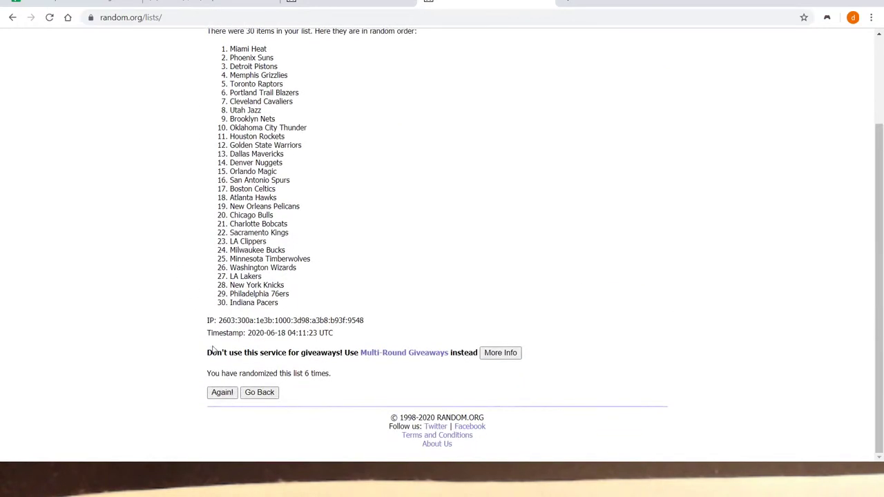
click(220, 395)
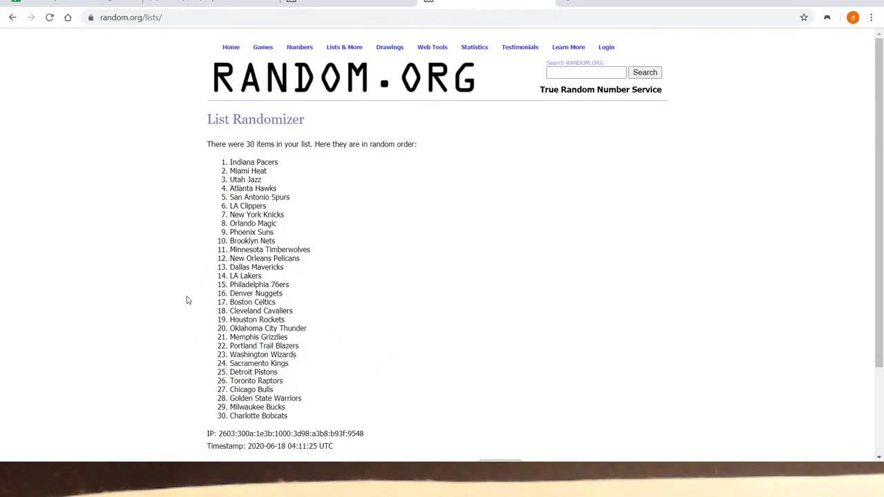
- Copy the 30 randomized teams and paste them over column A of the spreadsheet starting at A1
drag(230, 166, 294, 304)
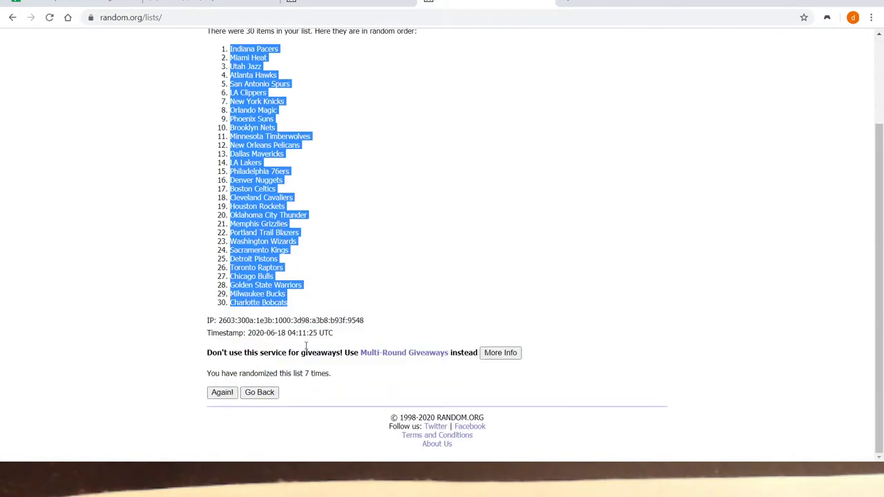
drag(339, 379, 246, 371)
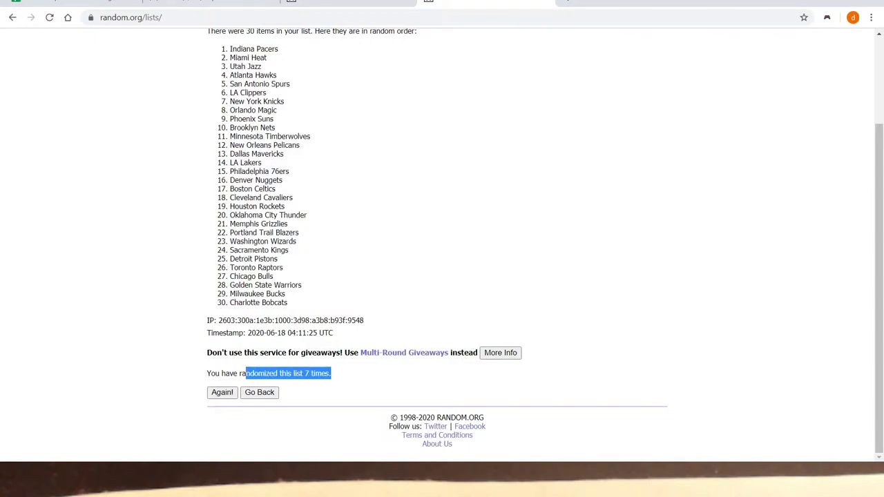
click(207, 4)
click(72, 160)
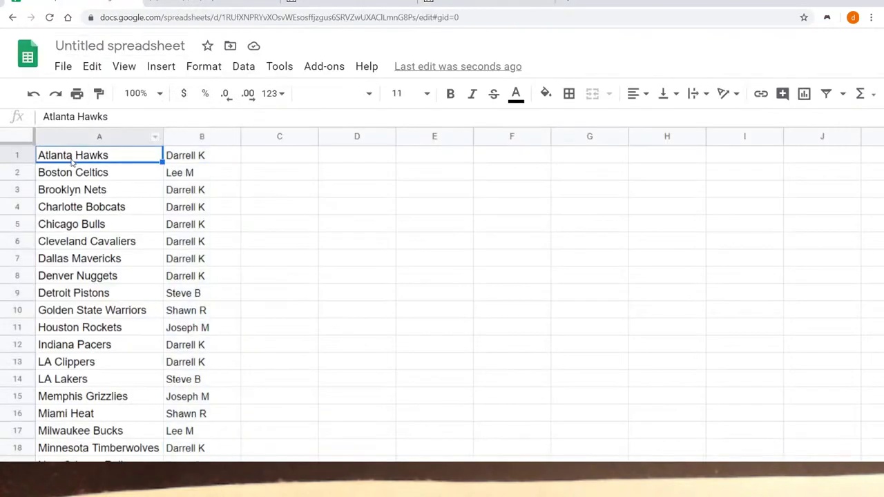
right_click(69, 157)
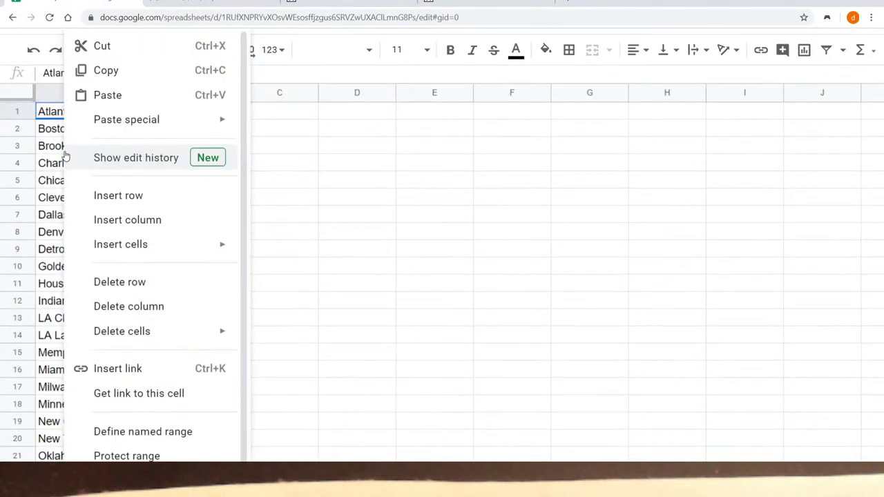
click(104, 96)
click(93, 160)
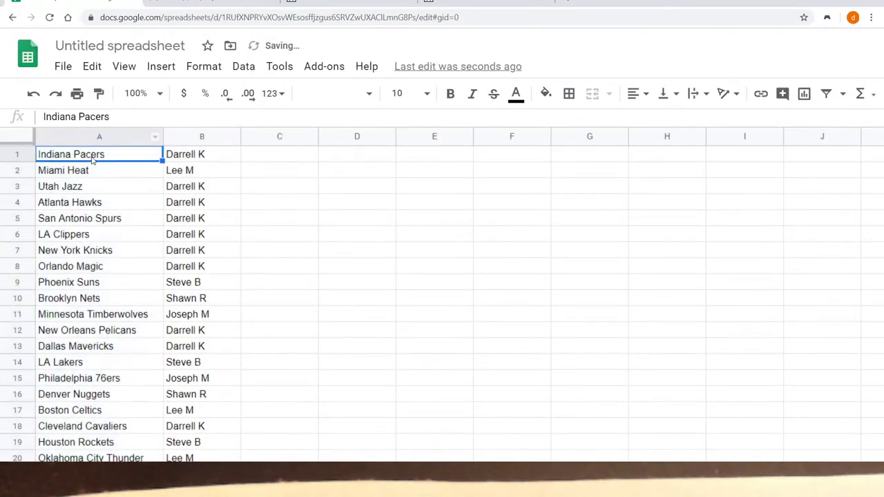
drag(93, 160, 215, 431)
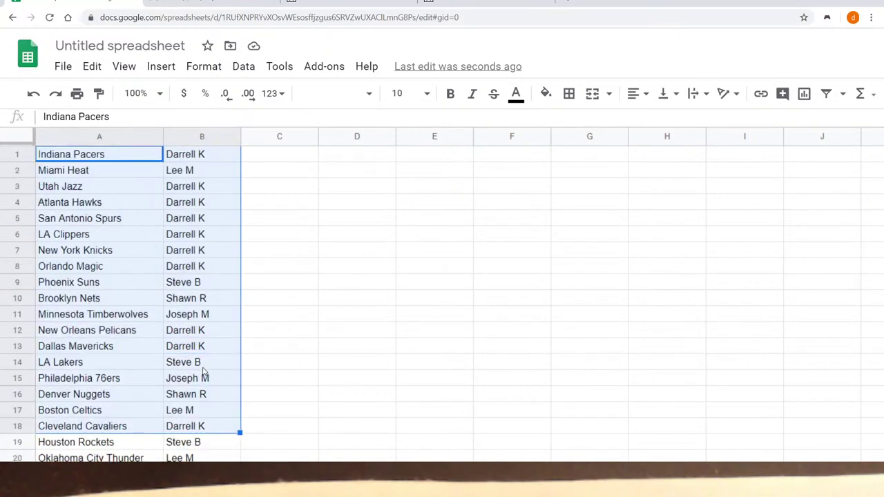
click(148, 205)
click(279, 209)
drag(98, 156, 207, 392)
scroll(205, 410, down, 3)
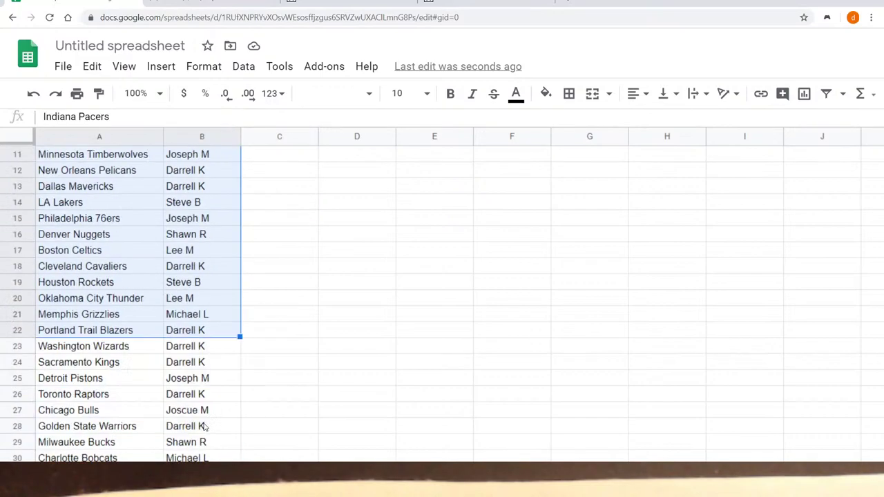
scroll(209, 405, up, 2)
scroll(211, 403, down, 2)
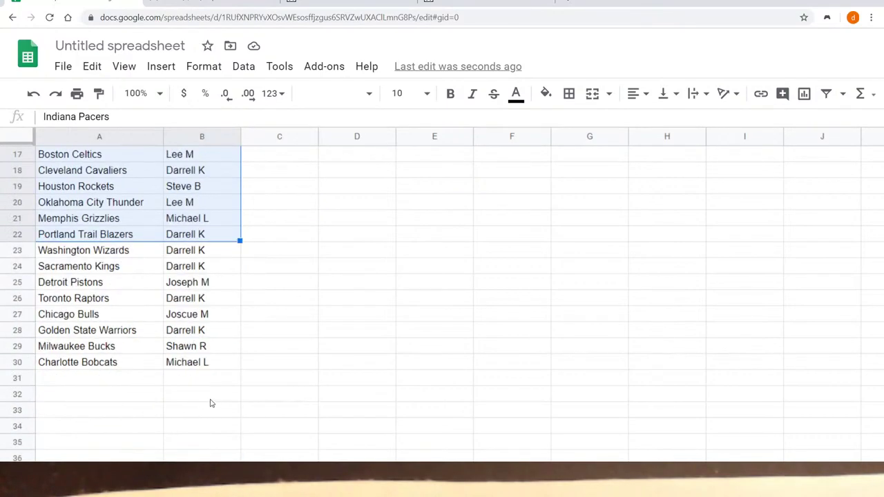
- Select A1:B30, sort the sheet by column B from A to Z, and undo the sort
click(231, 352)
drag(235, 367, 72, 161)
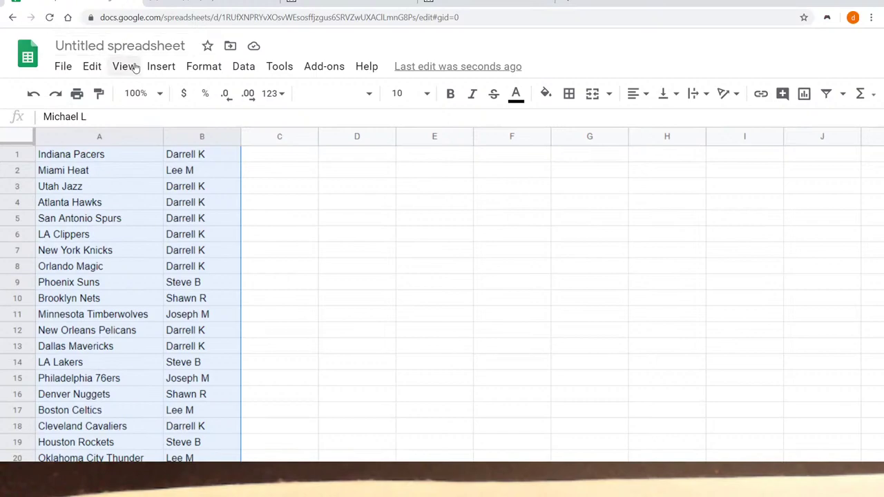
click(92, 69)
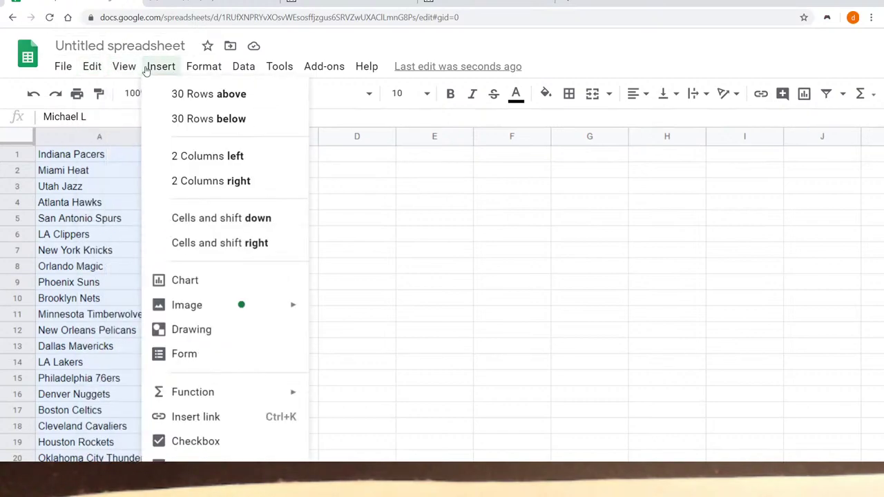
mouse_move(132, 73)
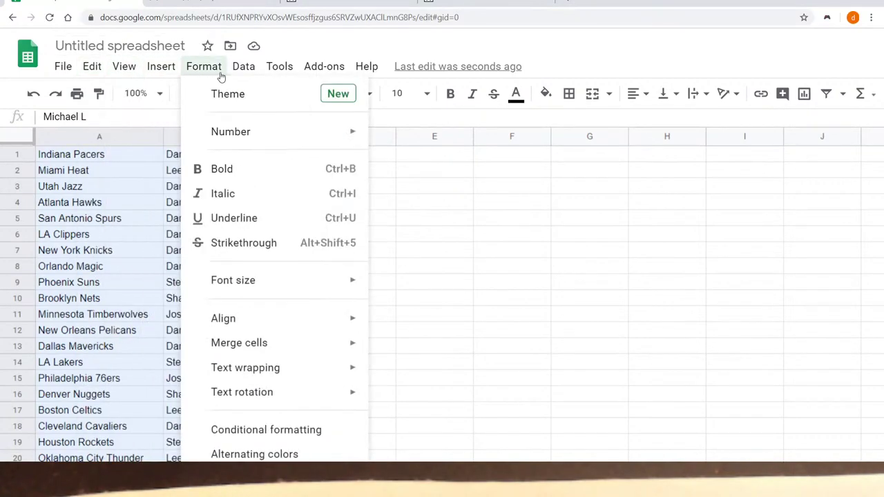
mouse_move(278, 67)
mouse_move(251, 71)
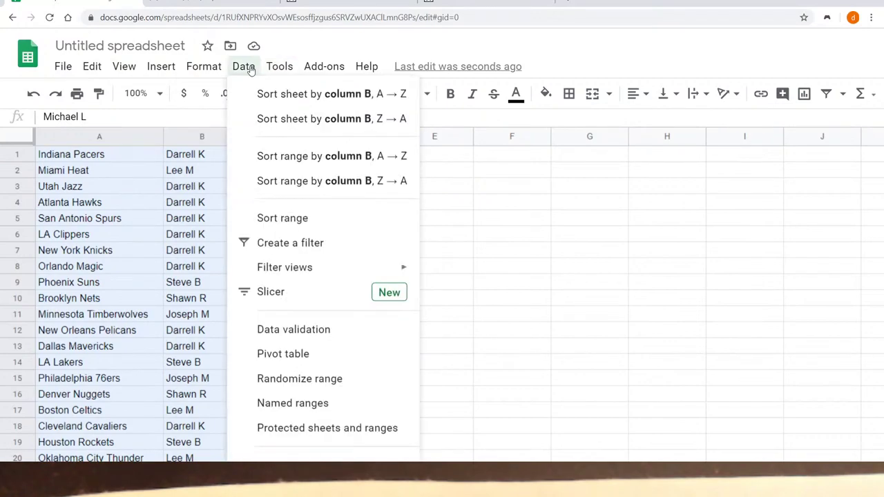
click(307, 96)
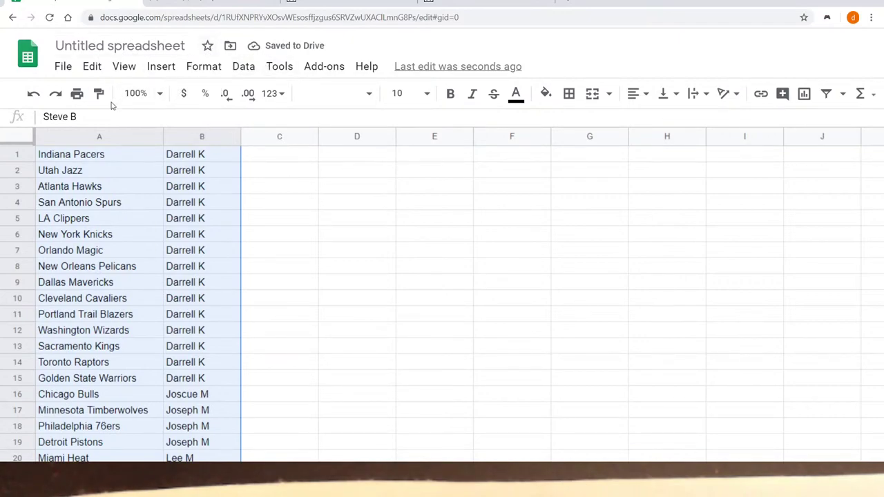
click(33, 93)
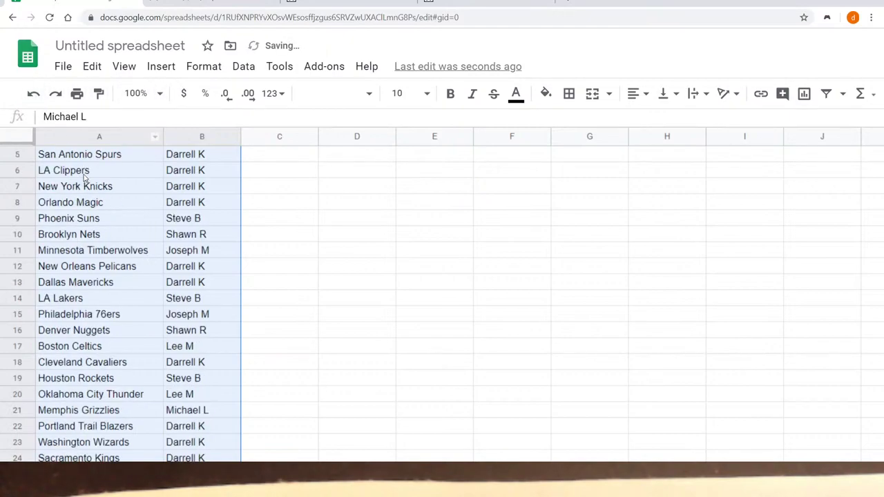
scroll(103, 172, up, 2)
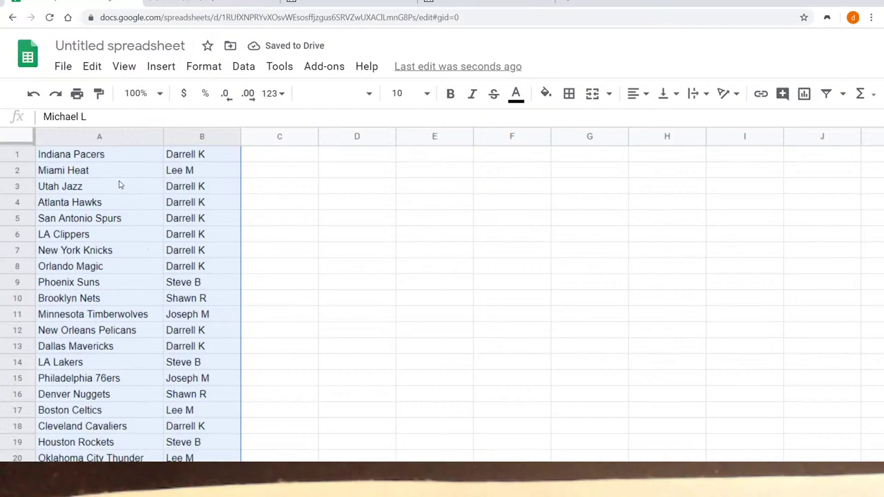
- Try to select all team and participant rows in A1:B30
drag(81, 158, 183, 490)
scroll(172, 347, down, 3)
scroll(166, 324, down, 2)
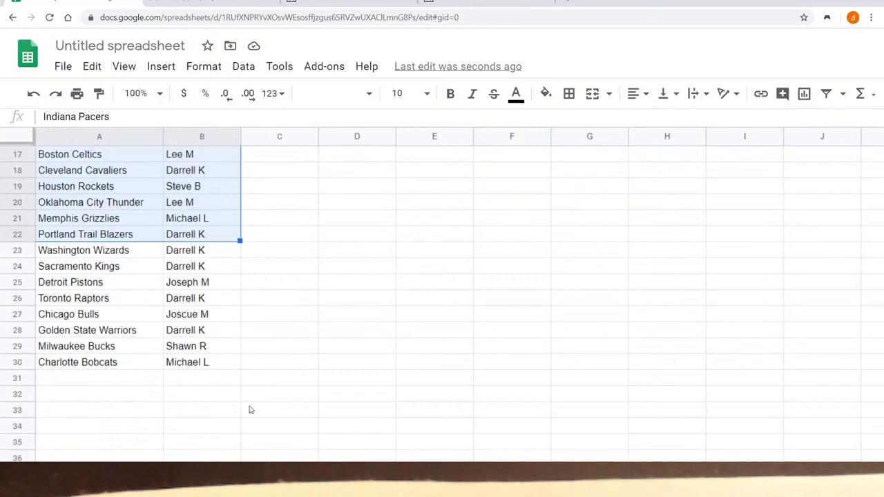
click(232, 368)
scroll(208, 352, up, 5)
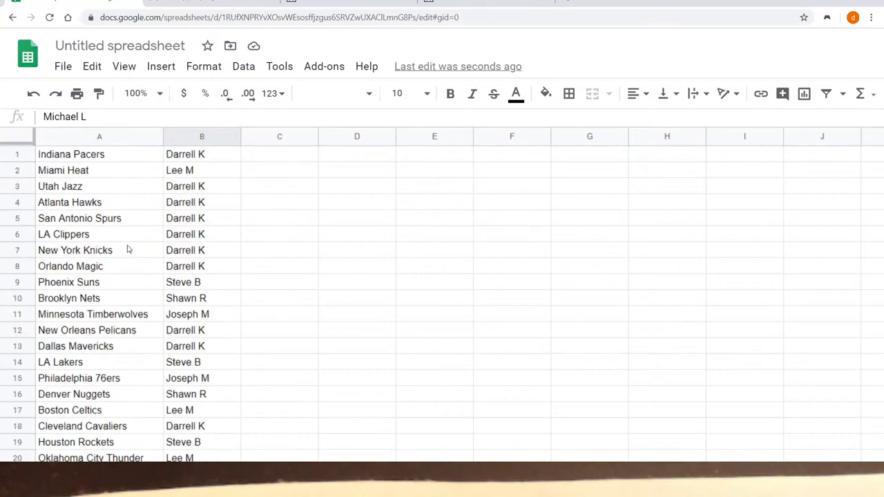
drag(83, 155, 201, 426)
scroll(174, 386, down, 3)
scroll(135, 334, up, 3)
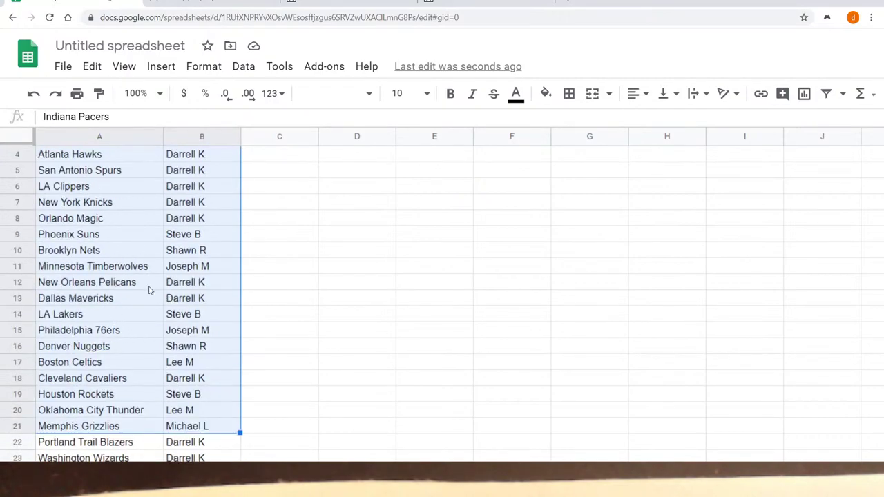
- Set the spreadsheet's zoom level to 75% to fit more of the team and participant rows
click(158, 94)
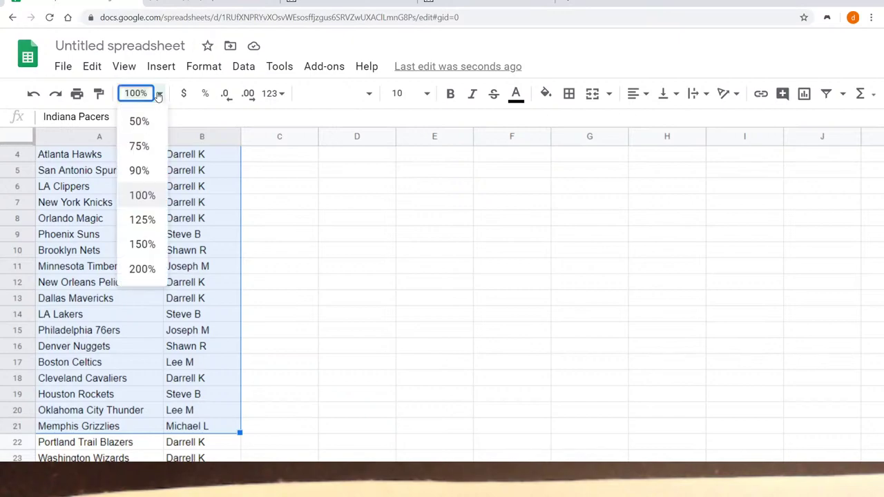
click(133, 147)
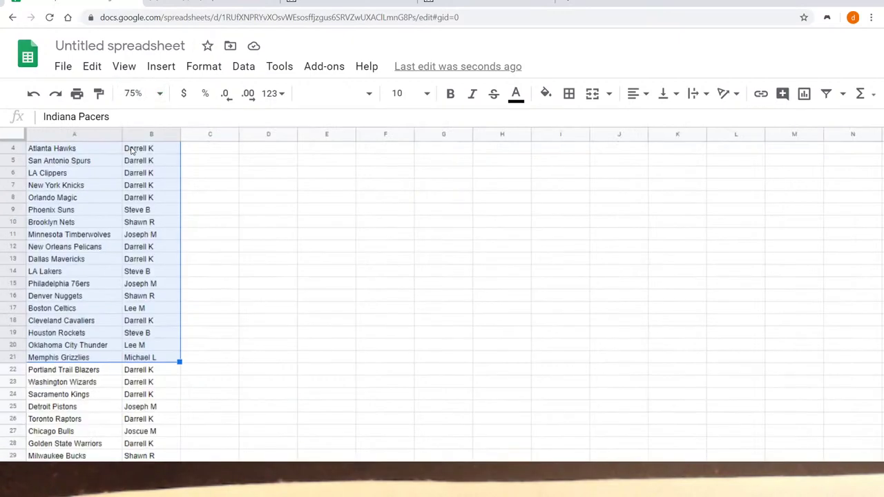
scroll(198, 221, down, 1)
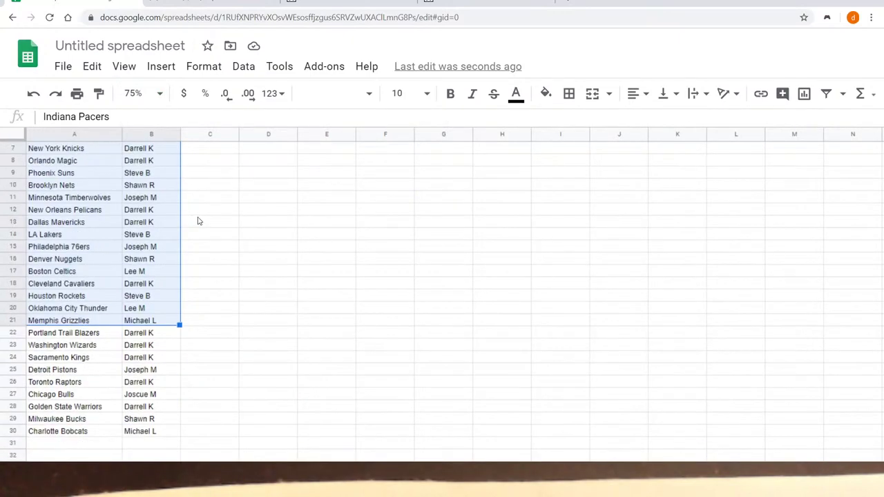
- Select all team and participant rows in A1:B30
click(128, 189)
scroll(110, 191, up, 2)
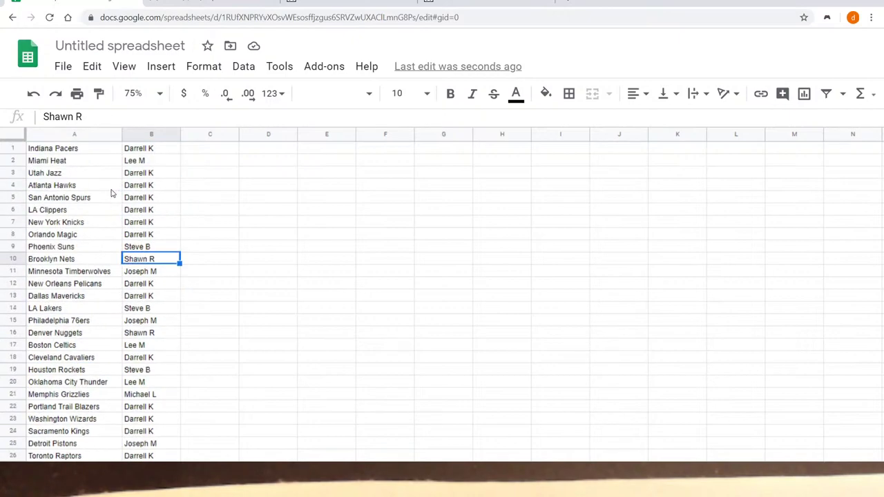
drag(92, 150, 126, 394)
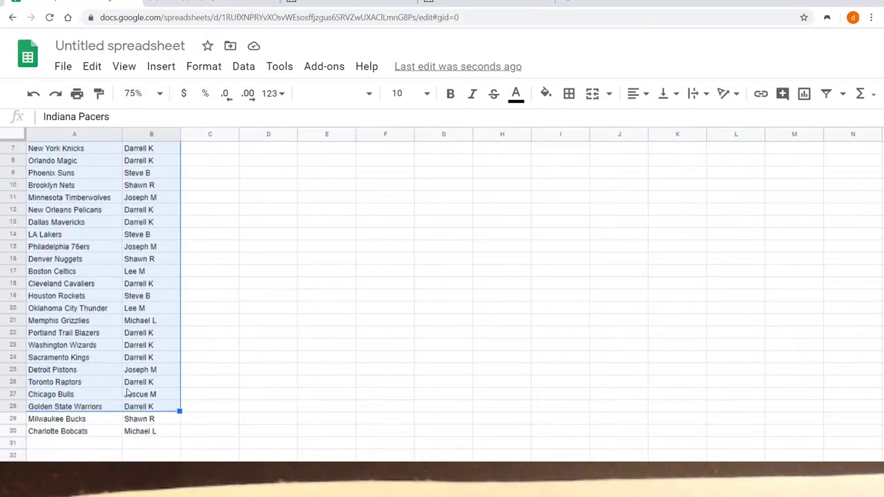
scroll(104, 373, up, 1)
scroll(102, 391, down, 1)
drag(174, 430, 80, 116)
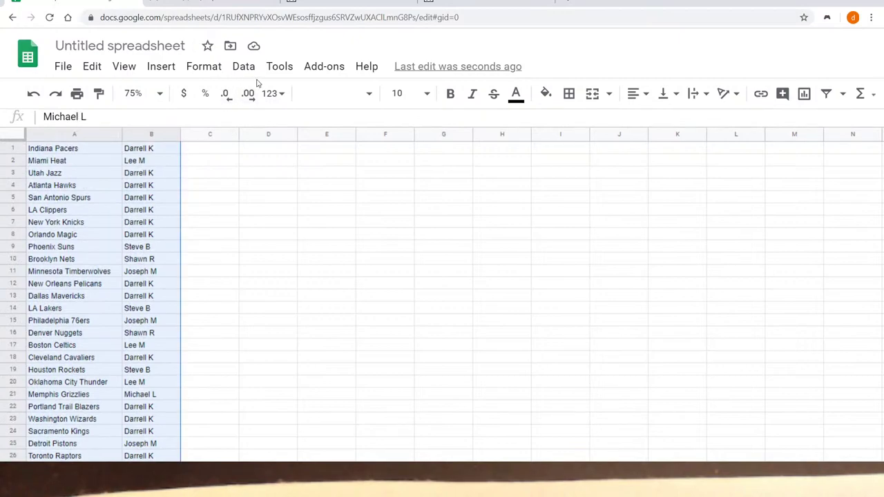
click(283, 66)
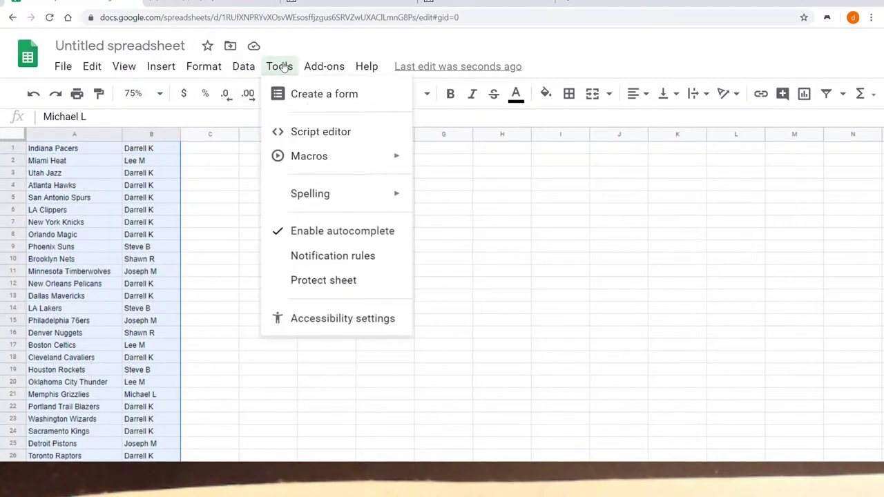
mouse_move(243, 72)
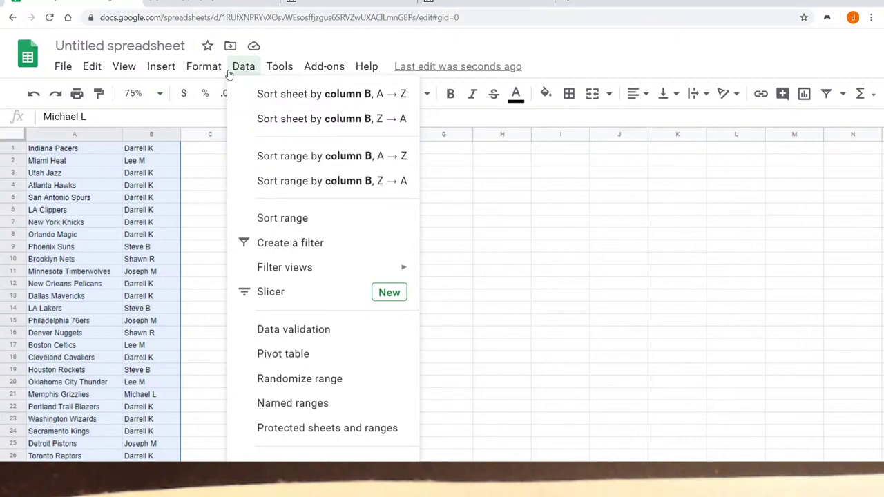
mouse_move(197, 66)
mouse_move(171, 71)
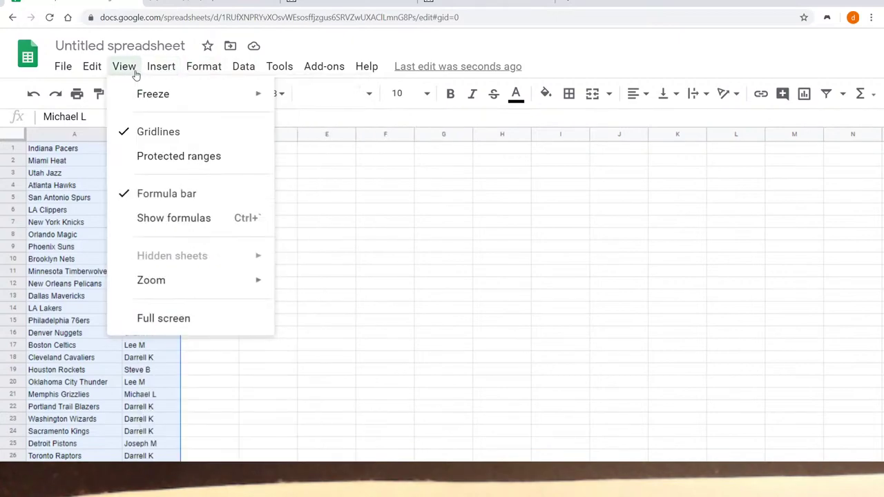
mouse_move(90, 74)
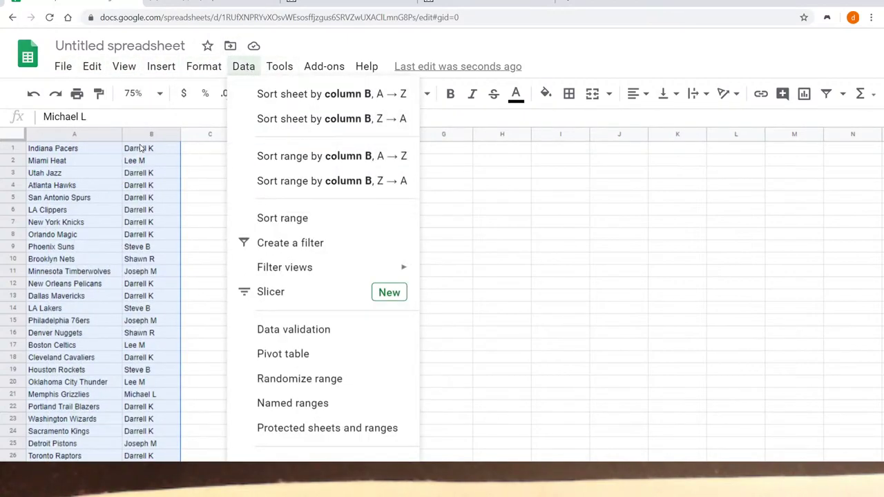
click(57, 134)
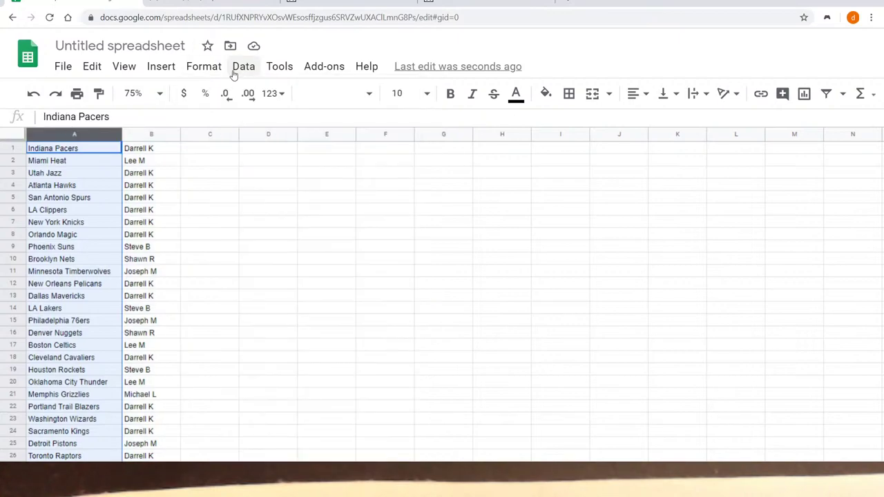
click(284, 68)
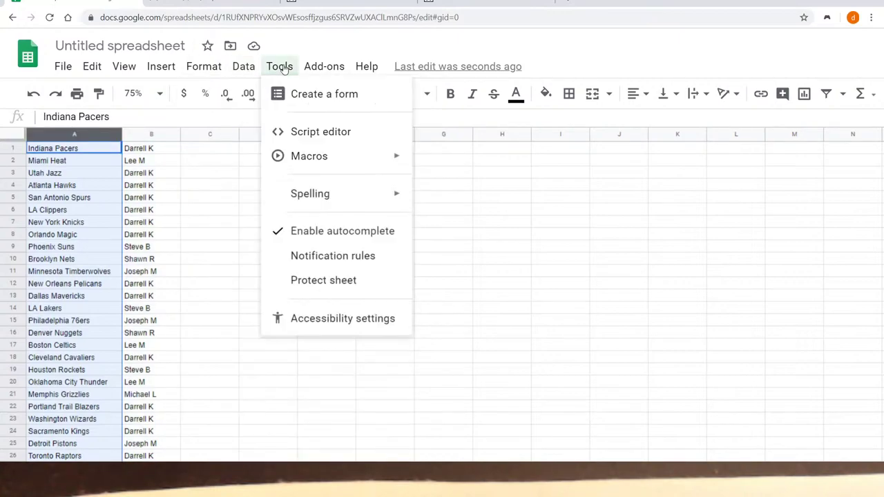
mouse_move(324, 66)
click(280, 270)
- Review the team and participant pairings from row 1 through row 30
scroll(228, 225, down, 1)
scroll(228, 225, up, 1)
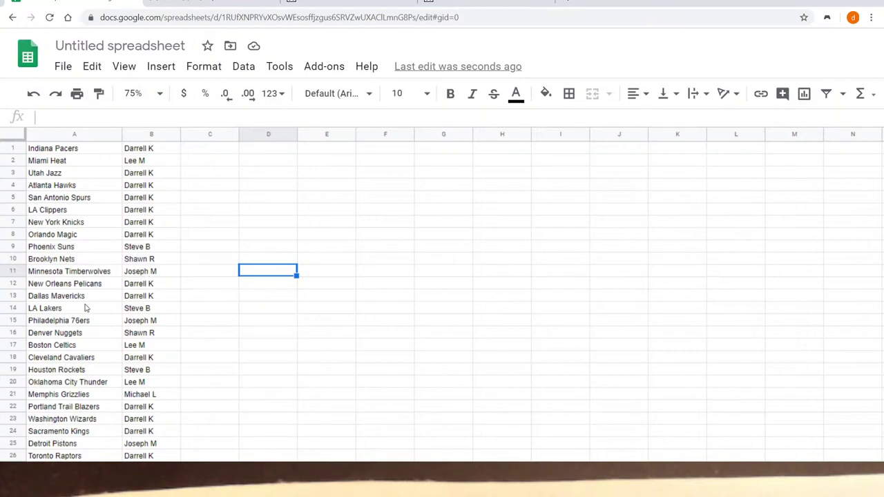
scroll(110, 310, down, 1)
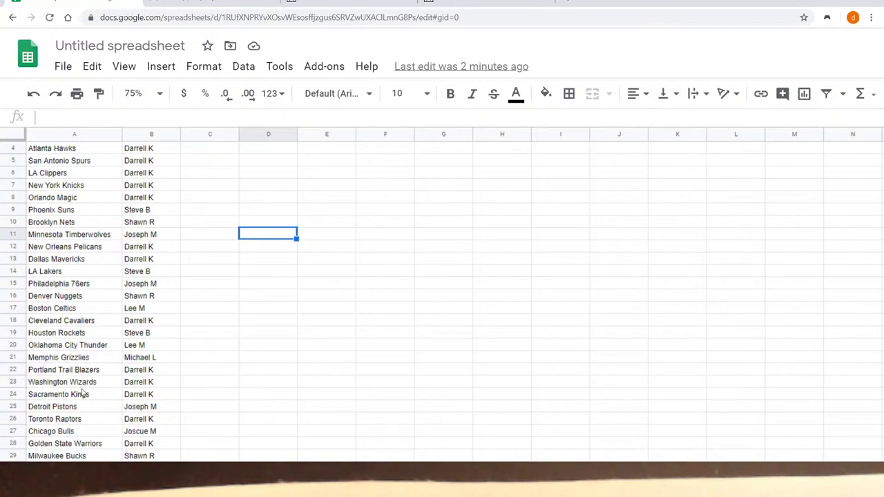
scroll(110, 380, down, 3)
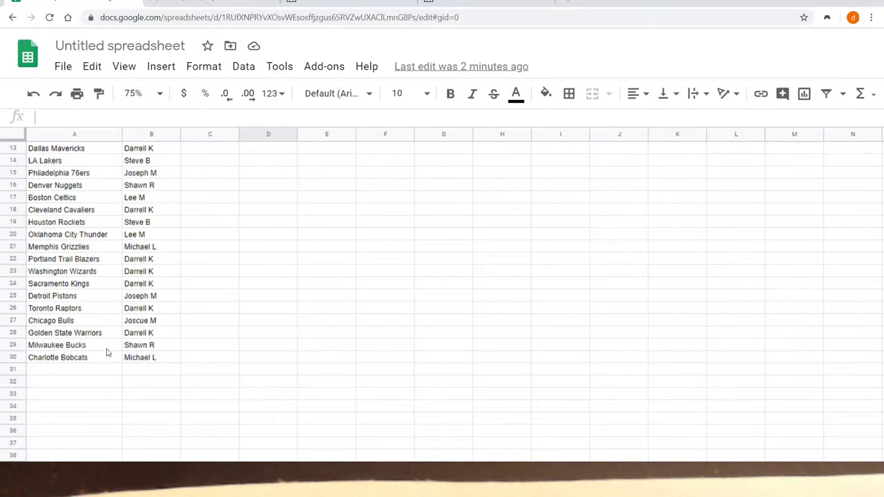
scroll(112, 332, down, 1)
scroll(112, 333, up, 5)
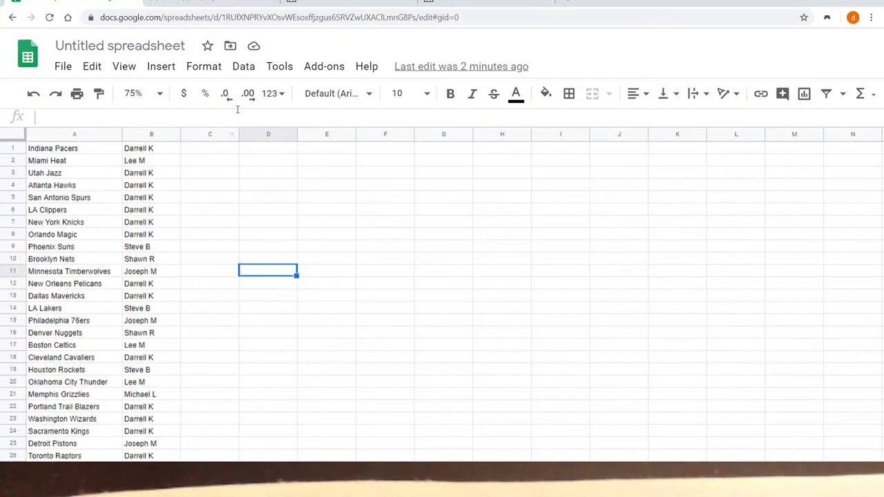
click(282, 68)
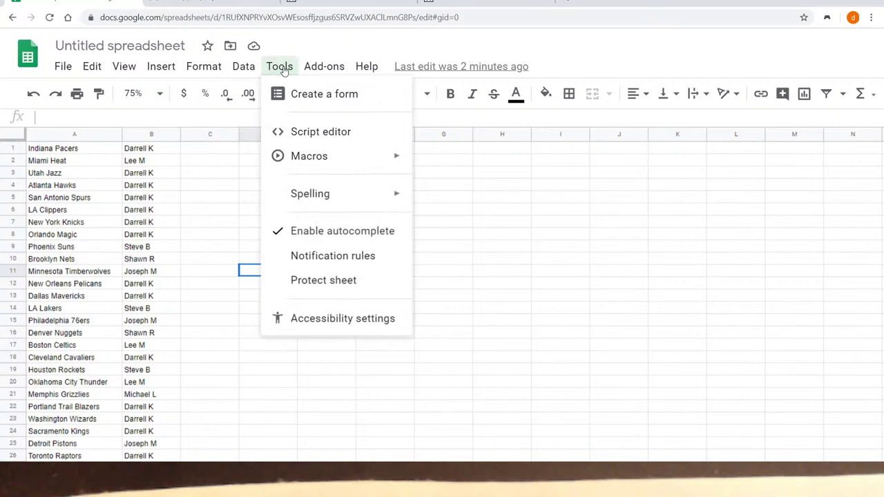
mouse_move(245, 76)
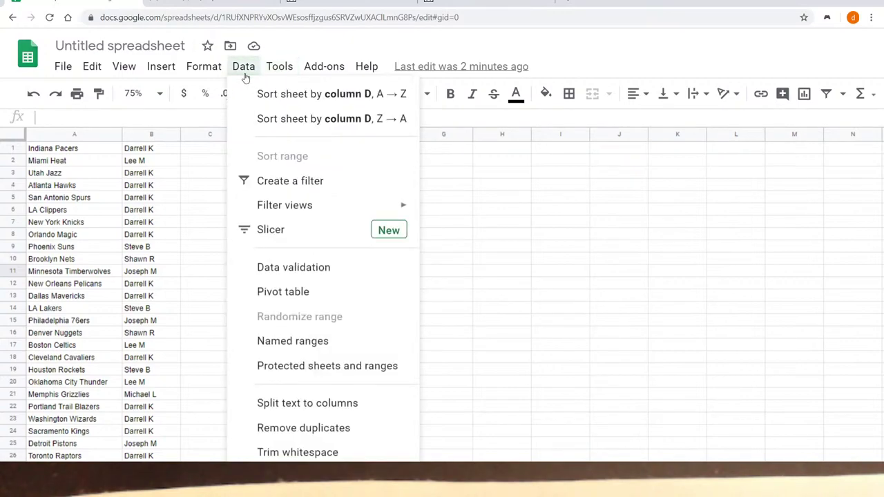
click(210, 187)
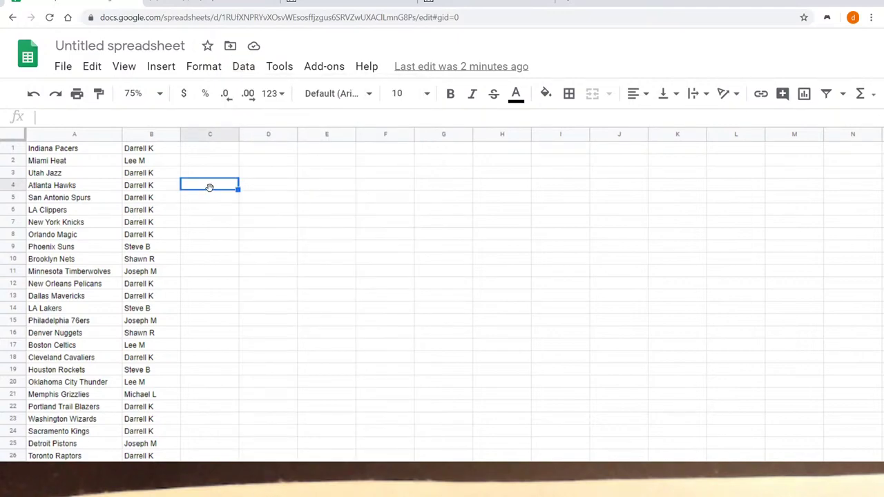
click(245, 66)
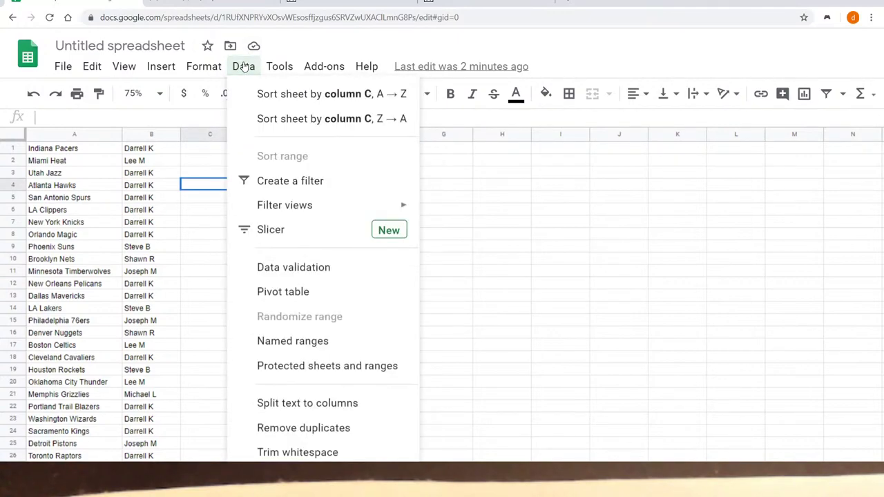
mouse_move(197, 70)
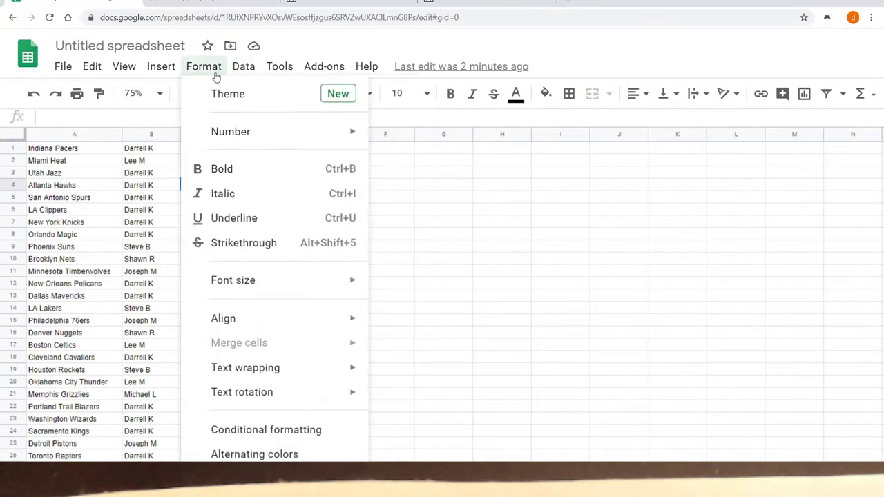
click(442, 185)
scroll(232, 177, down, 1)
scroll(222, 181, down, 2)
scroll(225, 242, up, 4)
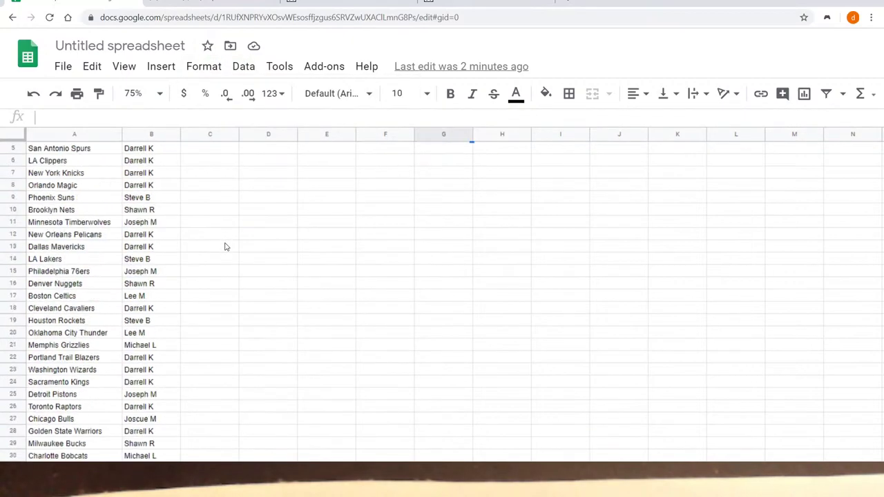